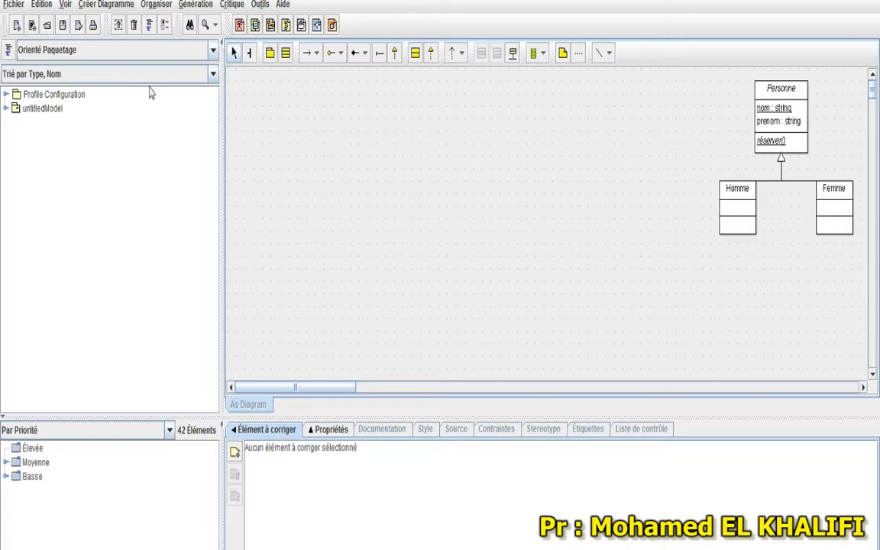
- Add an interface to the empty area of the class diagram and name it Menu
left_click(417, 57)
left_click(279, 104)
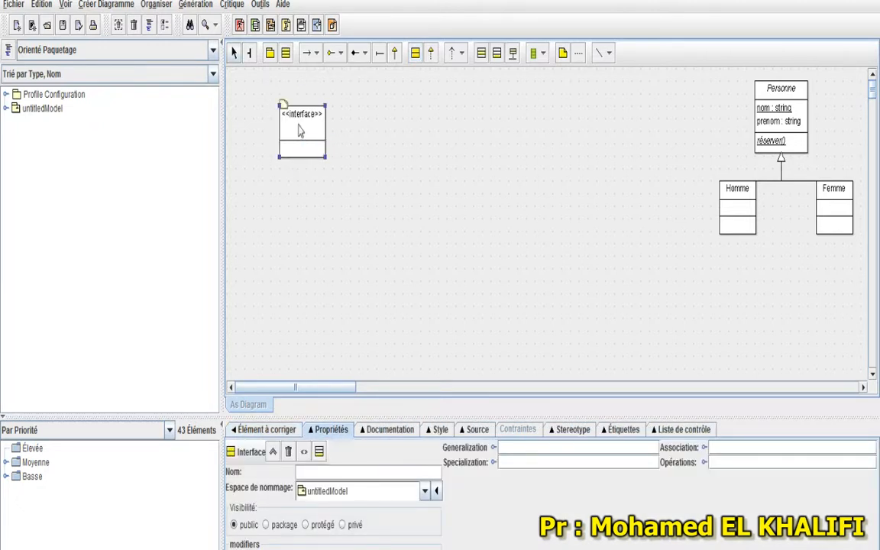
double_click(303, 130)
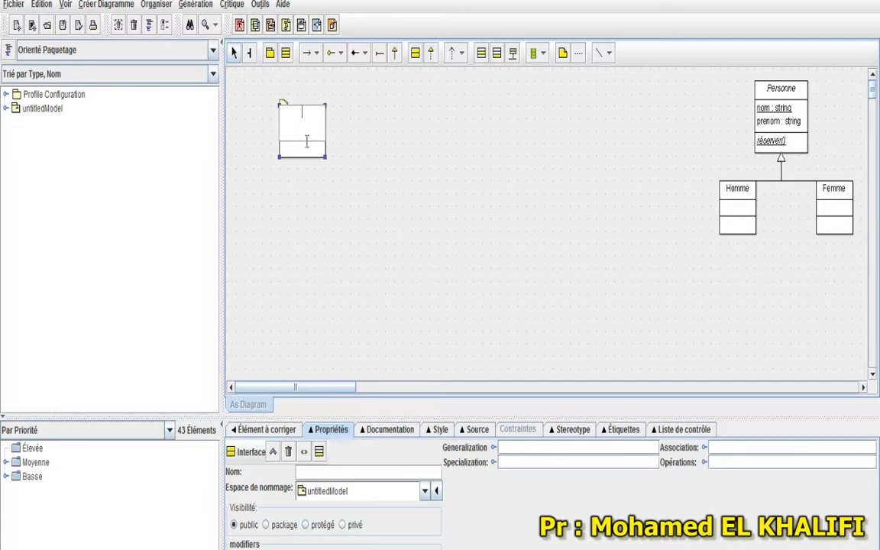
type("Menu")
left_click(347, 170)
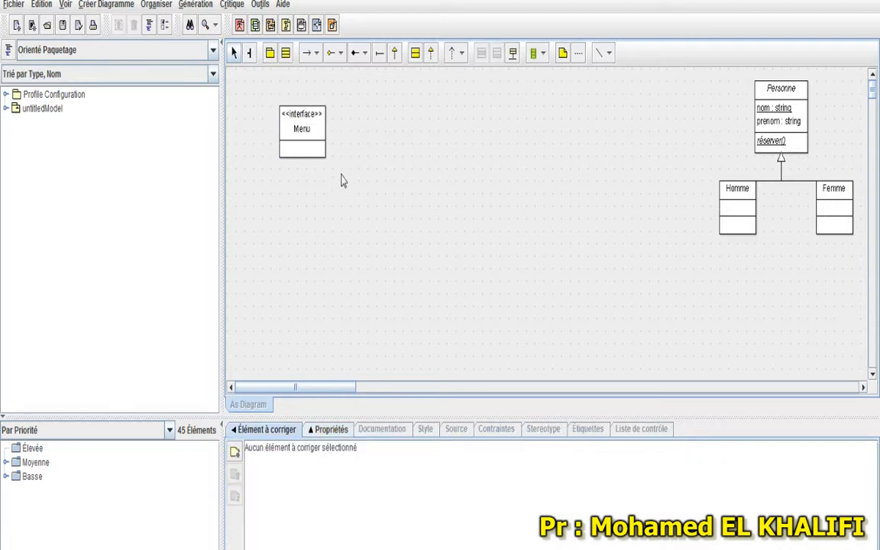
- Add a class named Classe A and align it directly below the Menu interface
left_click(286, 55)
left_click(298, 243)
double_click(311, 258)
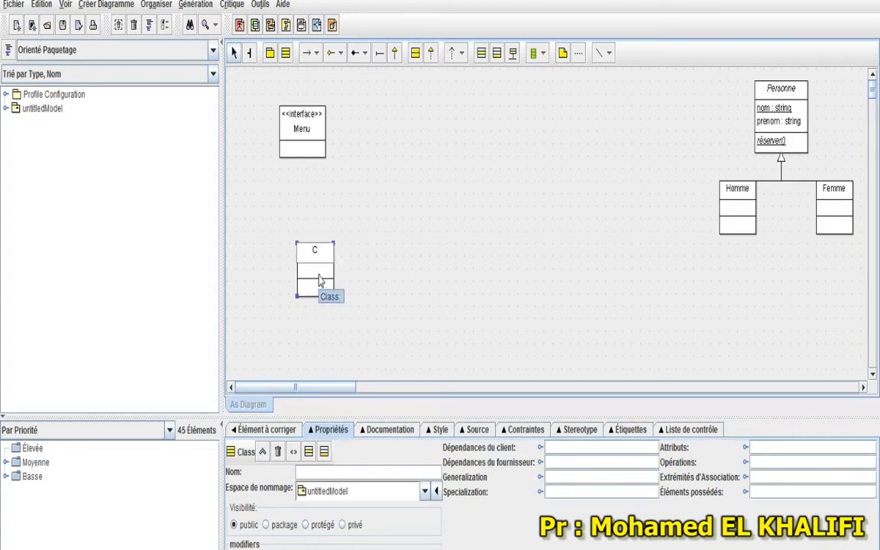
type("Classe A")
left_click(368, 266)
left_click_drag(325, 259, 308, 247)
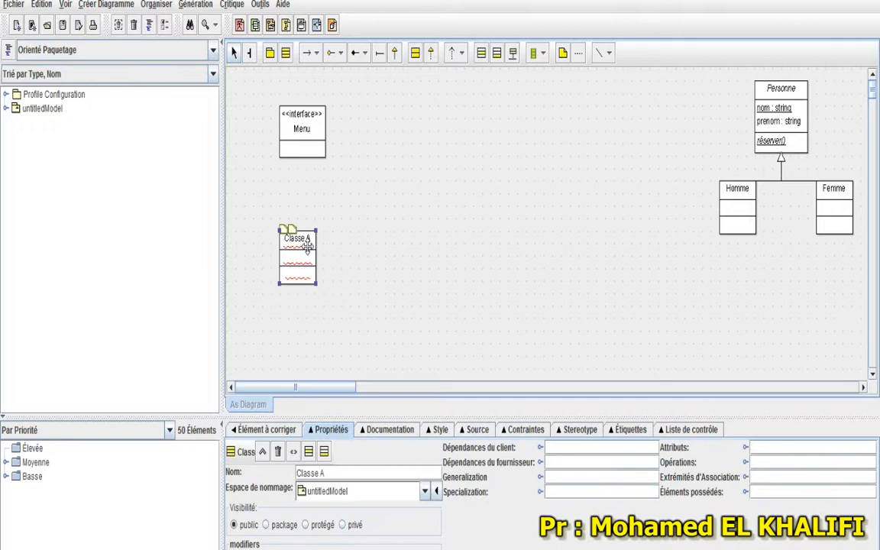
left_click(368, 242)
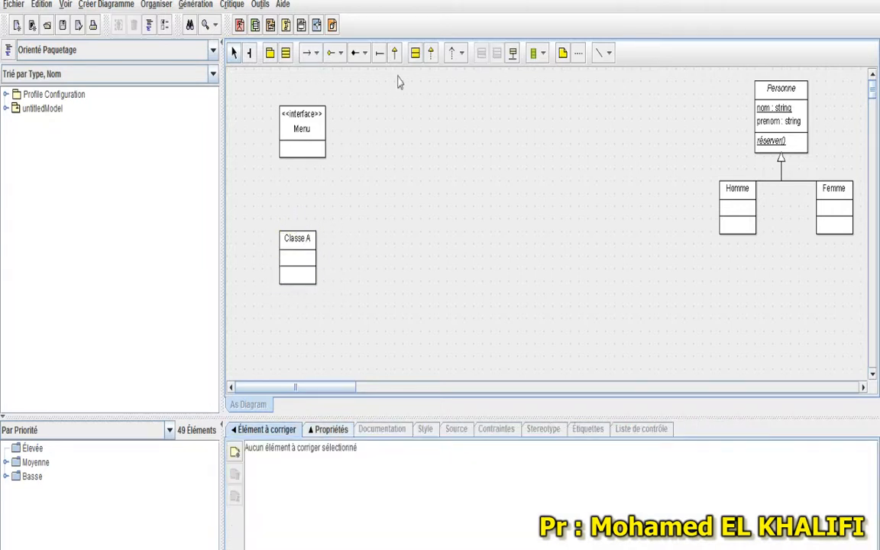
- Draw a realization link from Classe A to the Menu interface
left_click(430, 55)
left_click_drag(297, 229, 300, 161)
left_click(351, 233)
- Inspect the realization's style and the Java source code generated for Classe A
left_click(269, 208)
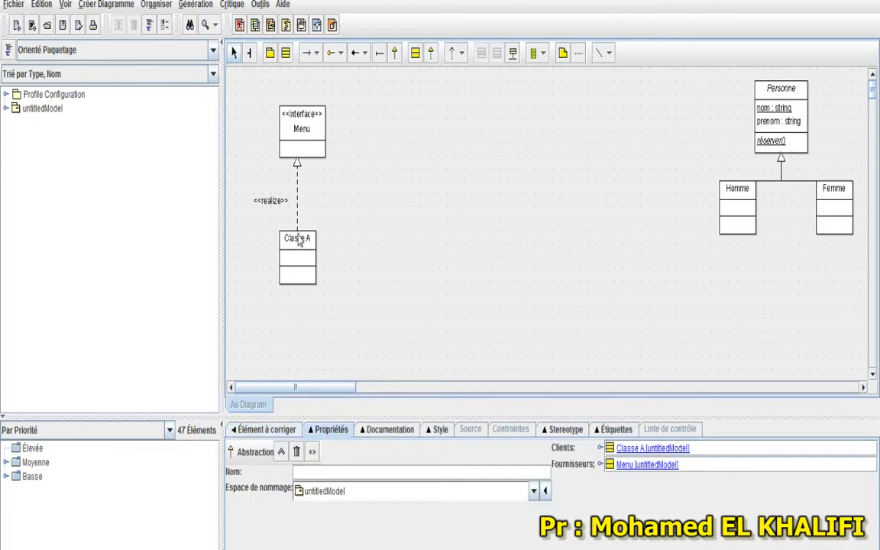
left_click(440, 432)
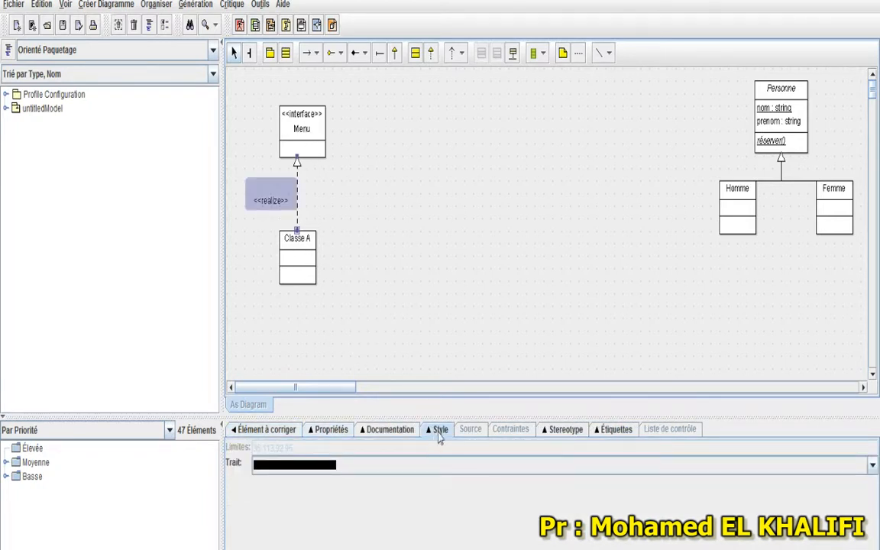
left_click(282, 231)
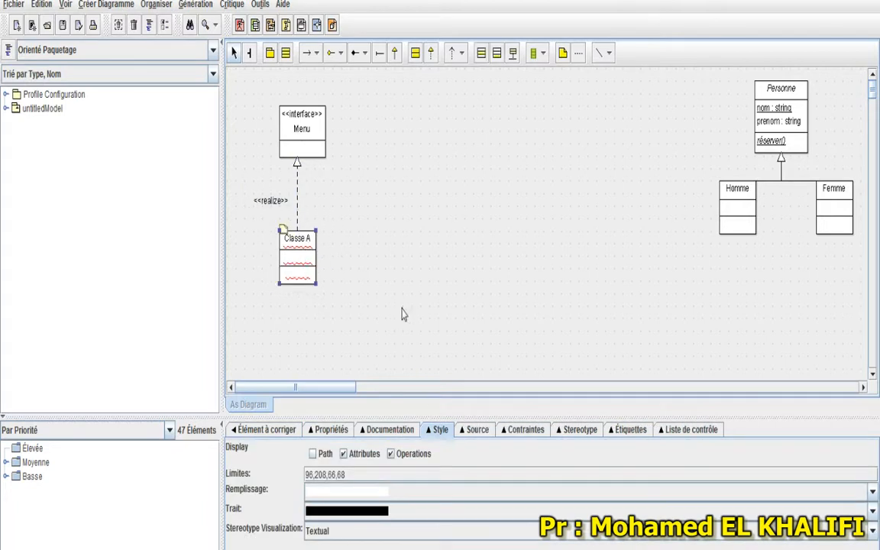
left_click(485, 433)
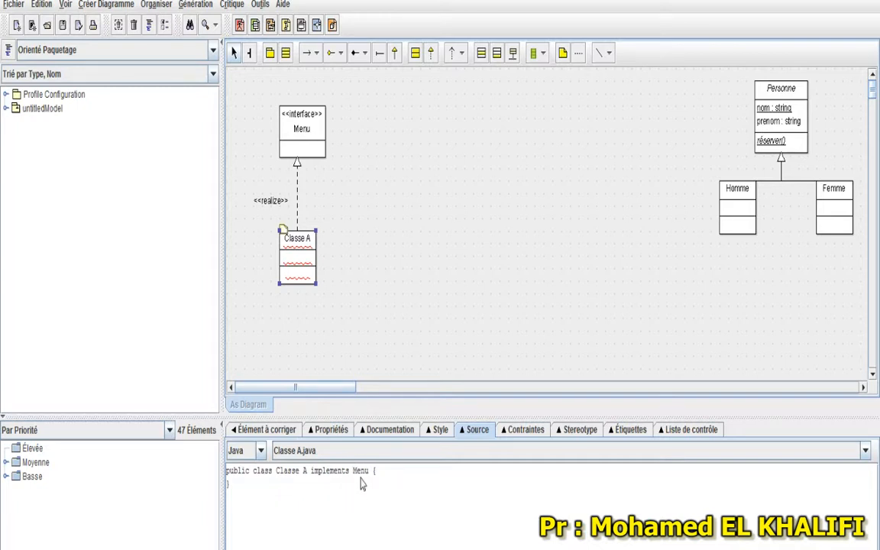
- Move the Menu interface and Classe A together next to the Personne inheritance hierarchy
left_click(383, 213)
left_click_drag(244, 89, 354, 354)
left_click_drag(303, 278, 692, 243)
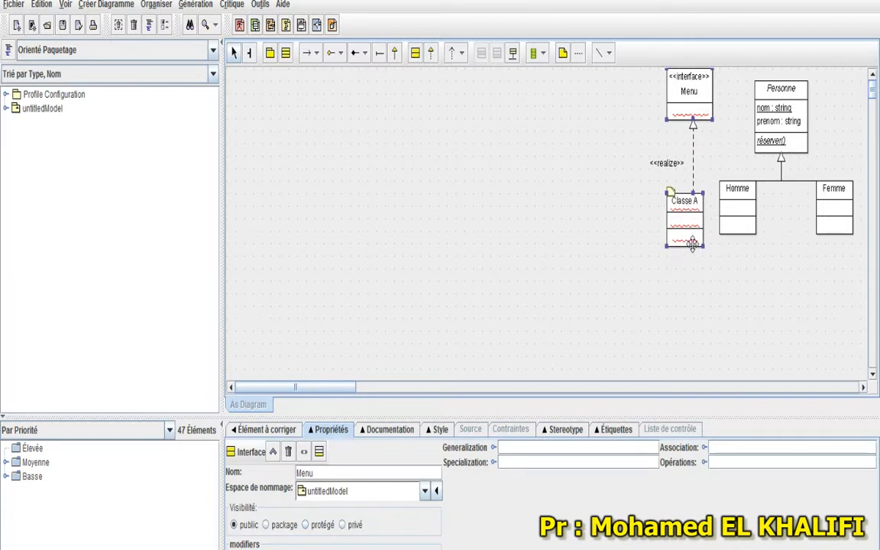
left_click(579, 269)
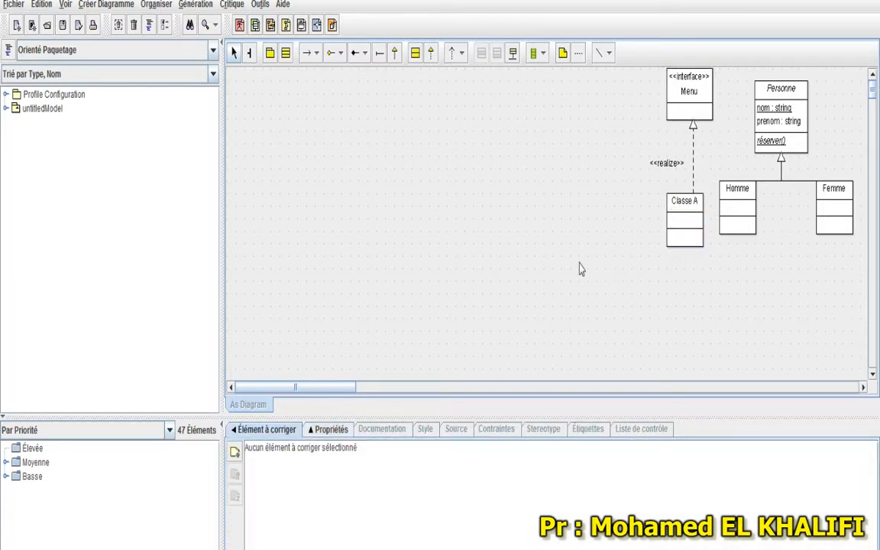
- Add two classes side by side in the empty area and name them Professeur and Etudiant
left_click(286, 54)
left_click(262, 143)
left_click(286, 53)
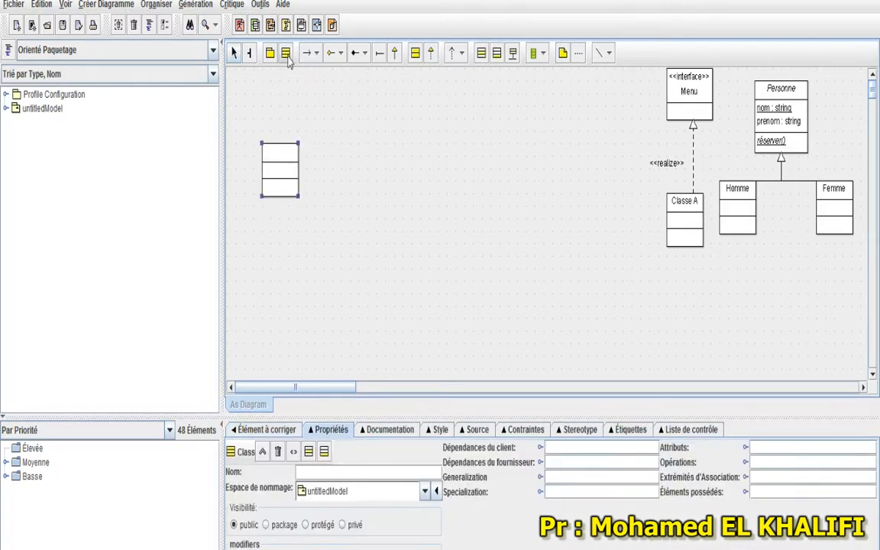
left_click(429, 146)
left_click(287, 158)
double_click(287, 152)
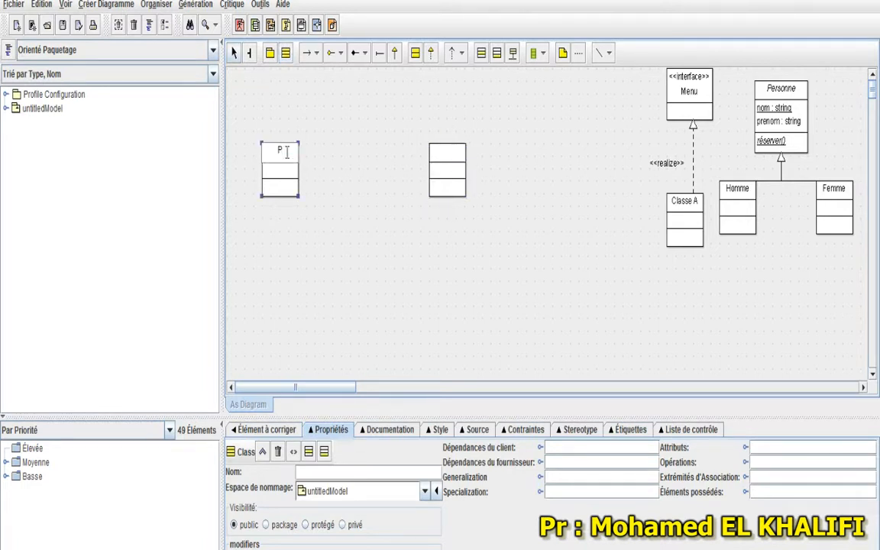
type("Professeur")
double_click(443, 152)
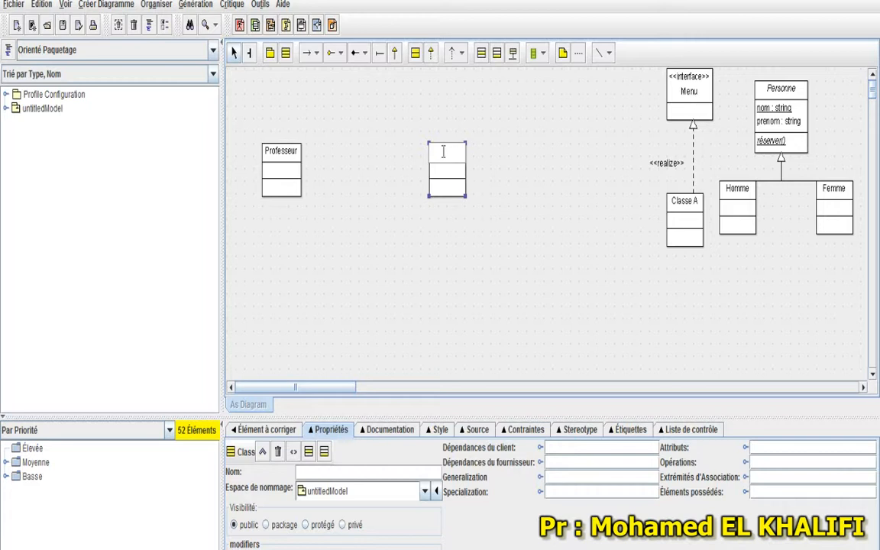
type("Etudiant")
left_click(413, 218)
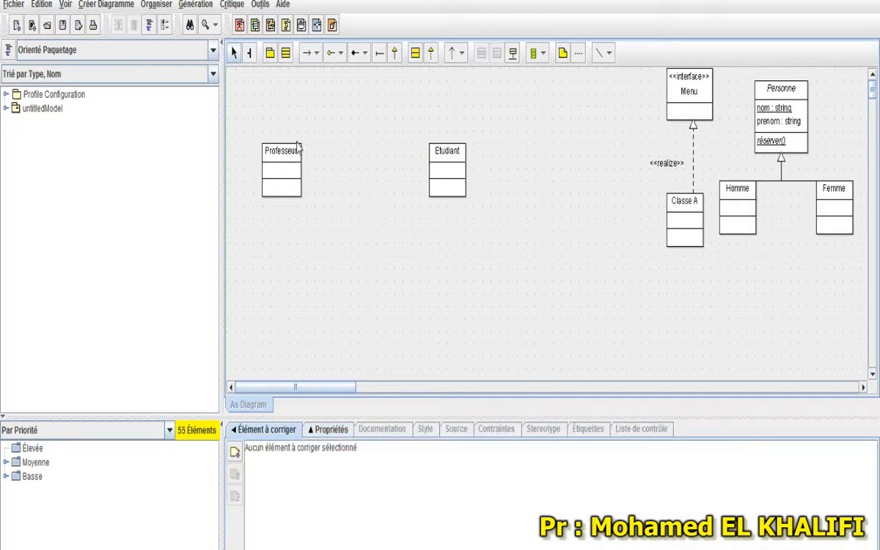
- Draw a non-directional association from Professeur to Etudiant and name it enseigner
left_click(318, 55)
left_click(308, 77)
left_click_drag(302, 161, 430, 165)
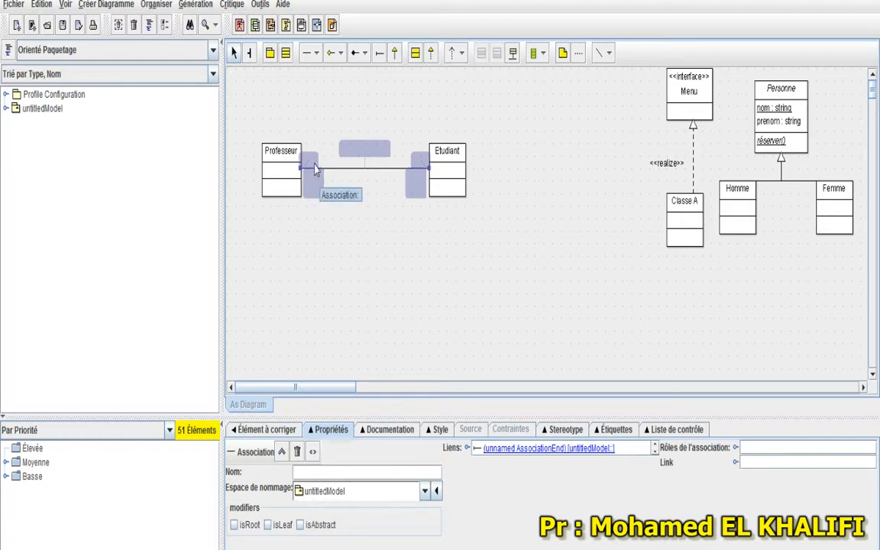
double_click(365, 156)
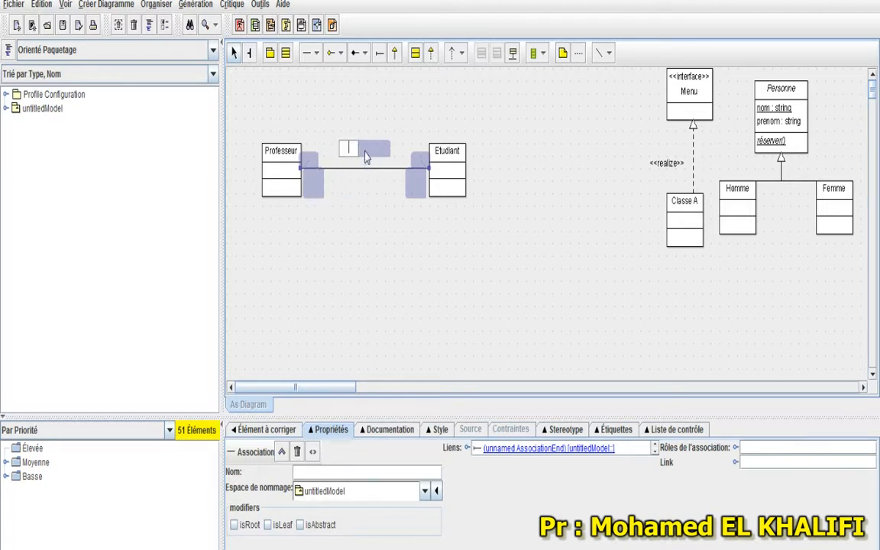
type("enseigner")
left_click(365, 186)
left_click(364, 149)
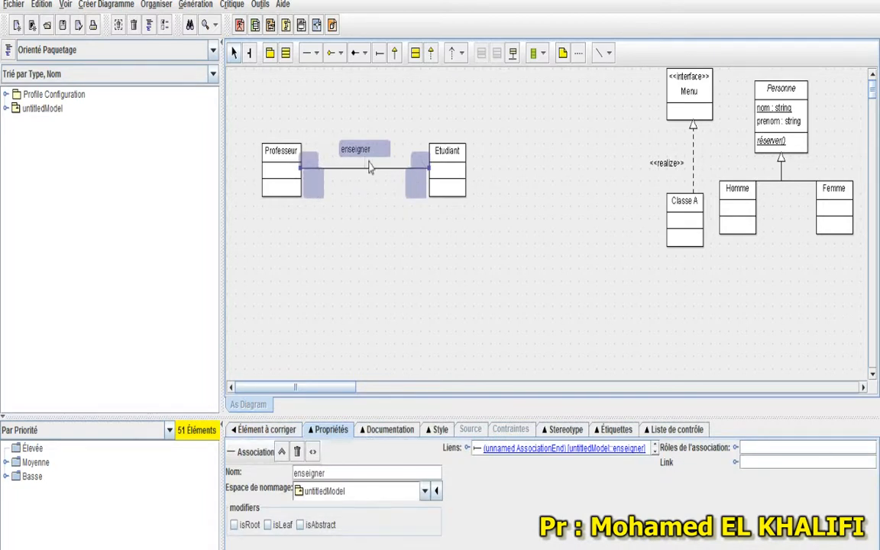
- Set the multiplicity of both ends of the enseigner association to 1..*
double_click(417, 165)
left_click(310, 160)
left_click(415, 282)
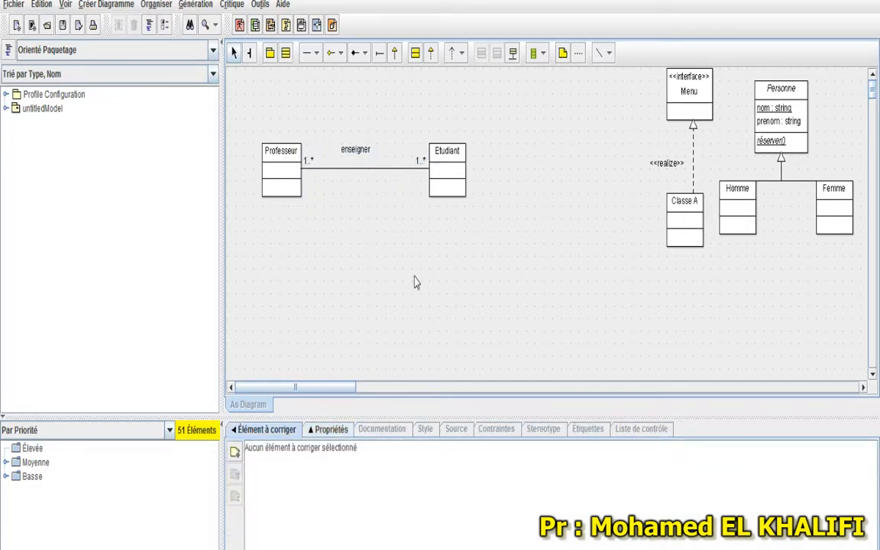
- Move the enseigner label slightly closer to its association line
left_click(363, 151)
left_click_drag(364, 152, 365, 150)
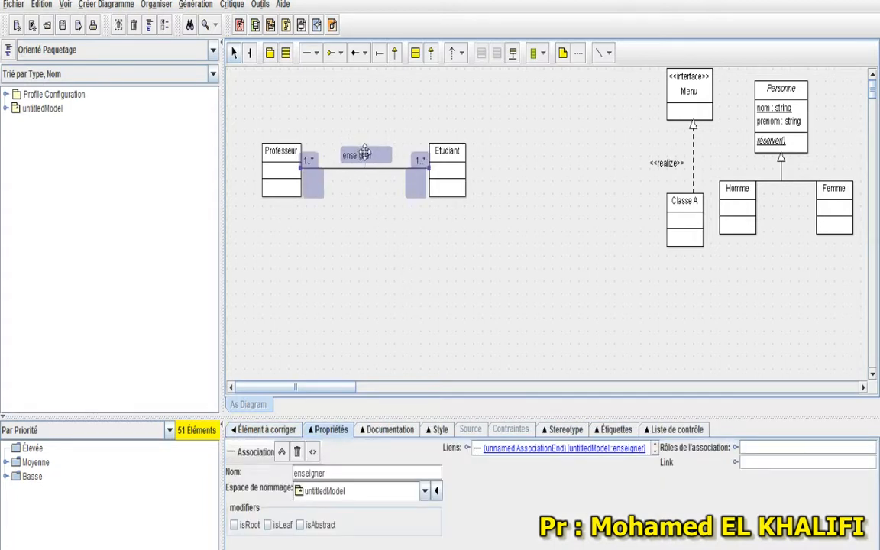
left_click(366, 206)
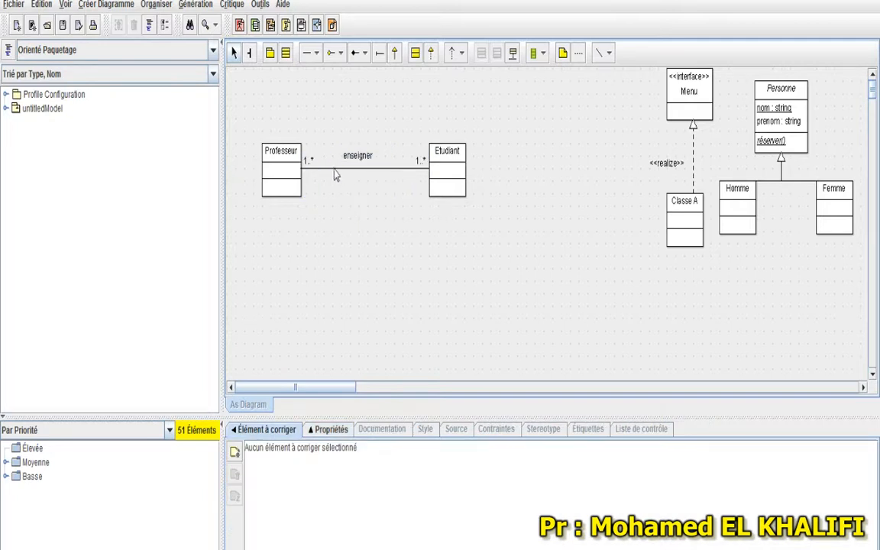
- Move the Professeur and Etudiant classes with their association below Classe A and the Homme and Femme classes
left_click_drag(253, 120, 483, 232)
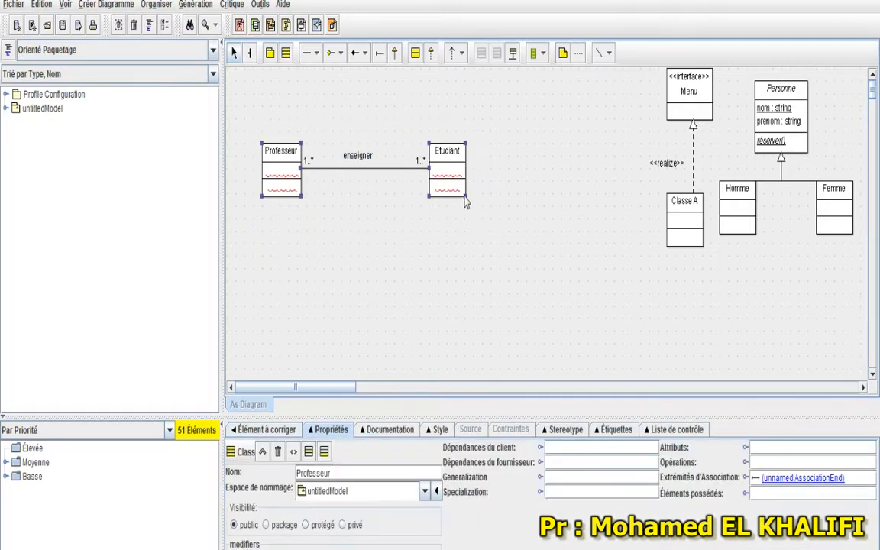
left_click_drag(454, 189, 832, 301)
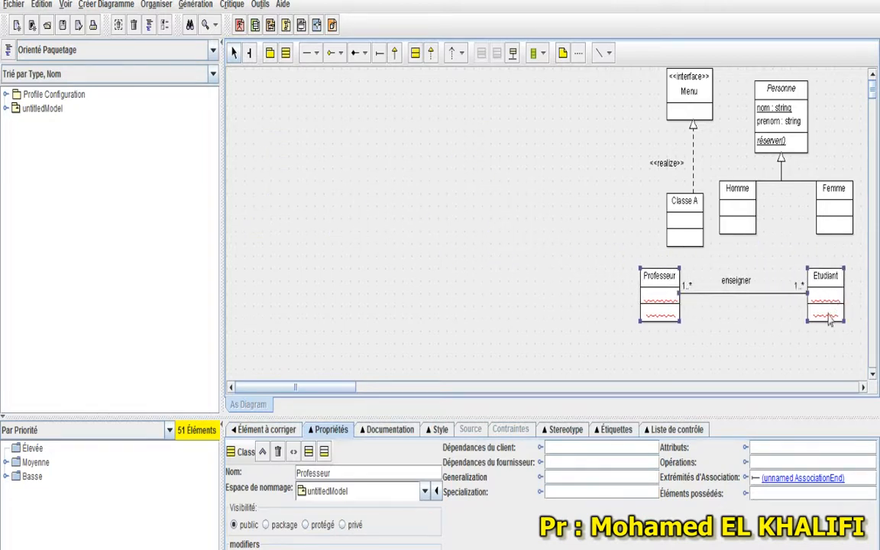
left_click(791, 337)
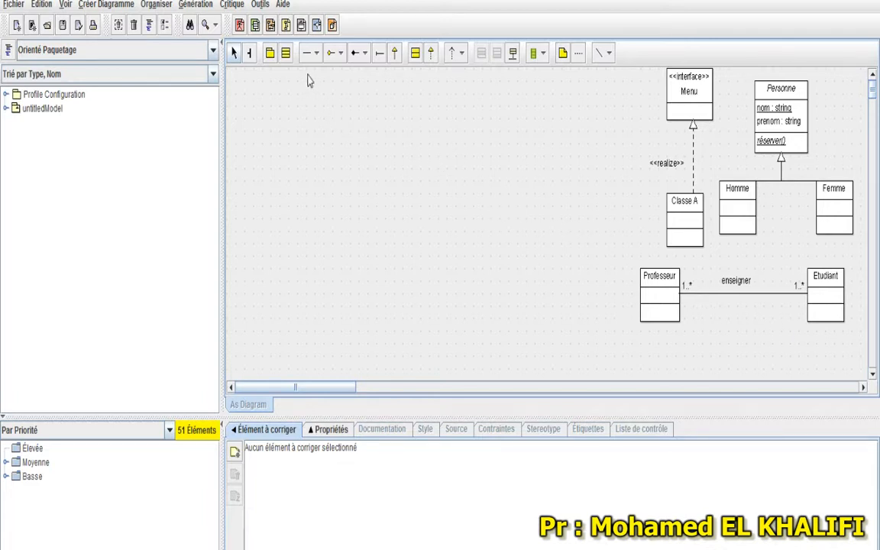
- Add two more classes side by side in the cleared area and name them Université and Etudiant
left_click(286, 55)
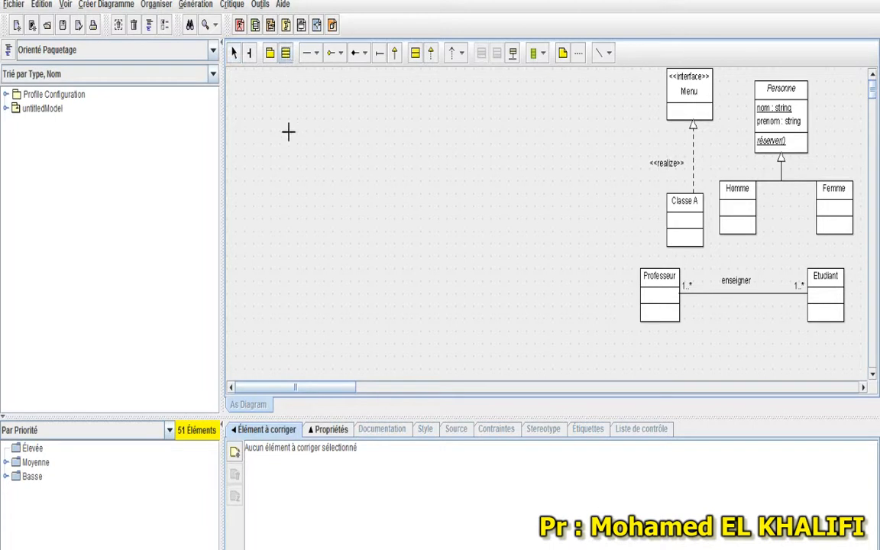
left_click(269, 169)
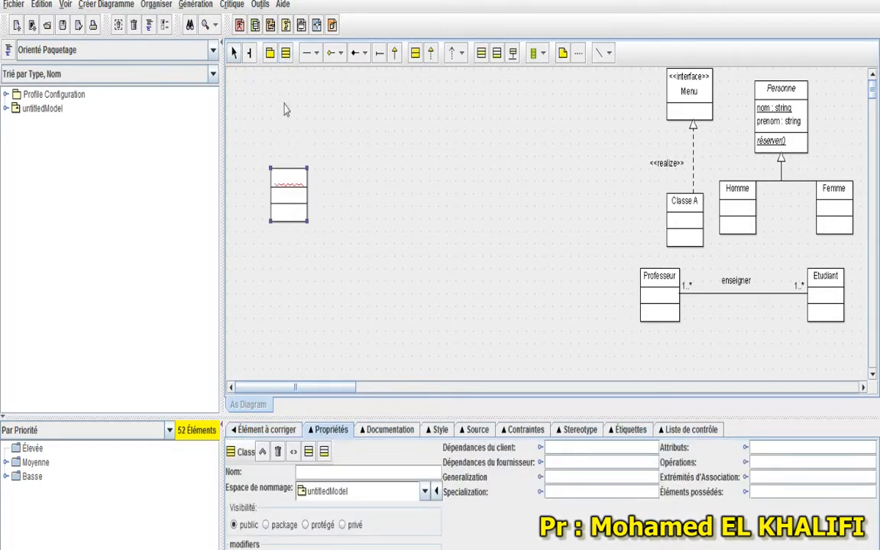
left_click(286, 54)
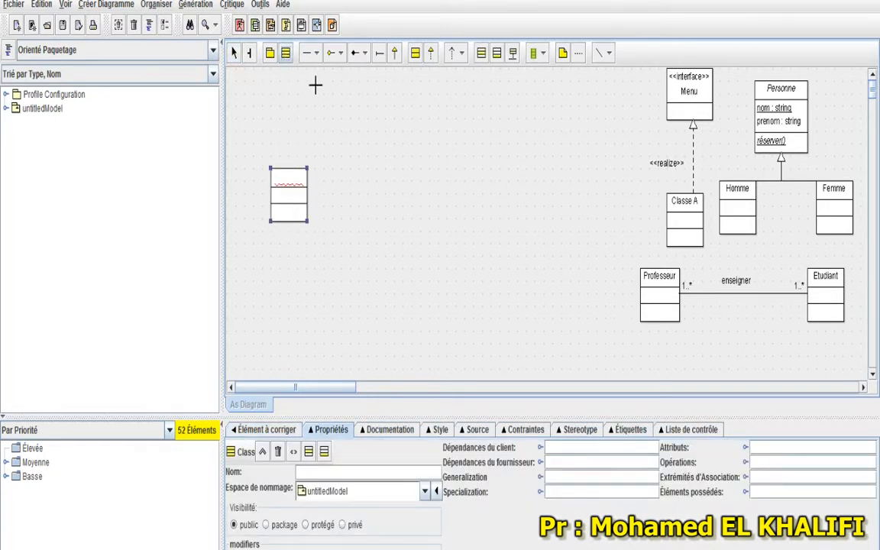
left_click(417, 169)
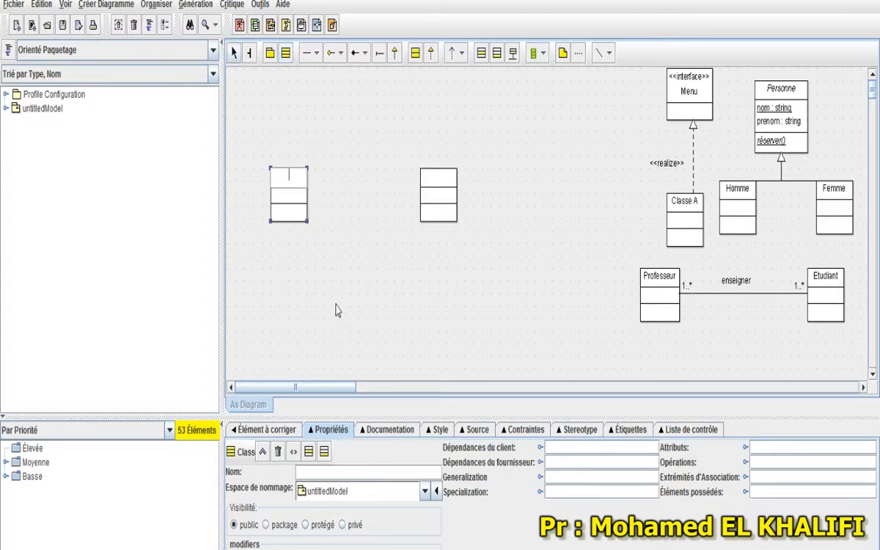
type("Université")
double_click(439, 177)
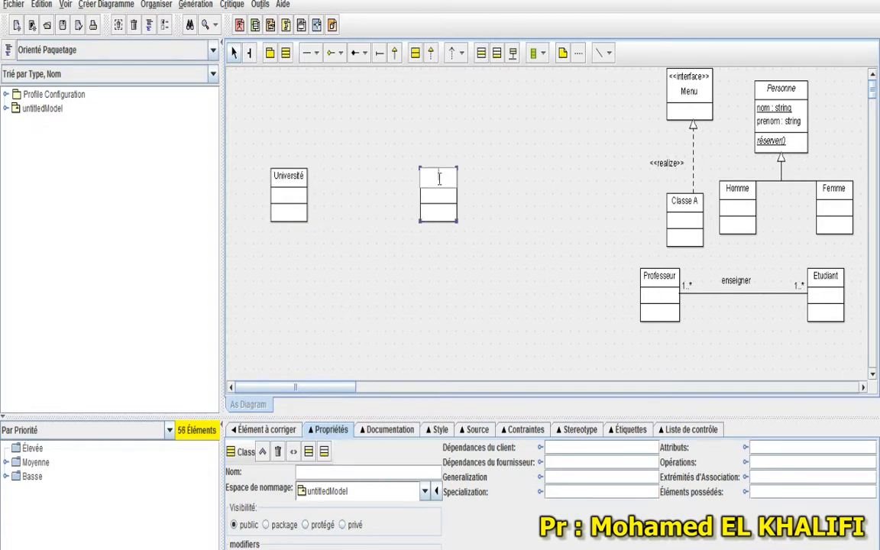
type("Etudiant")
left_click(470, 296)
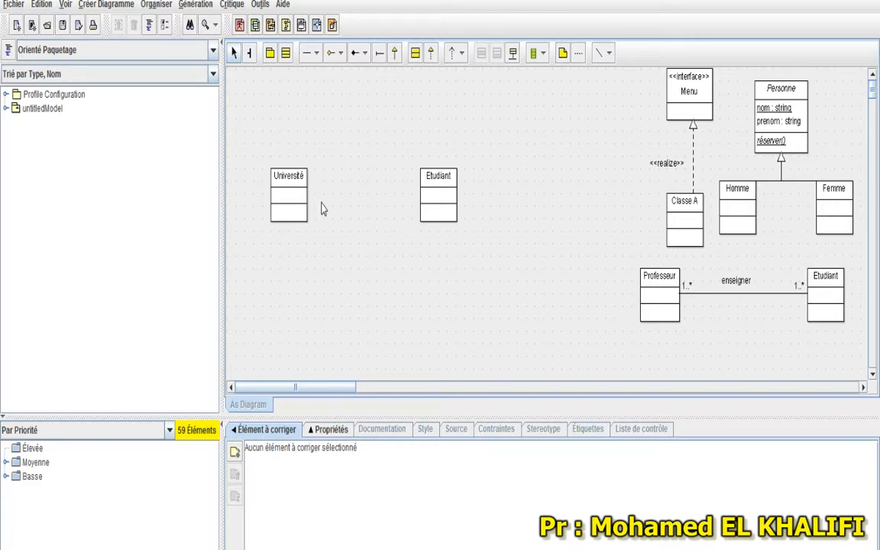
- Draw an aggregation from Université to the new Etudiant class, with the diamond on the Université side
left_click(286, 193)
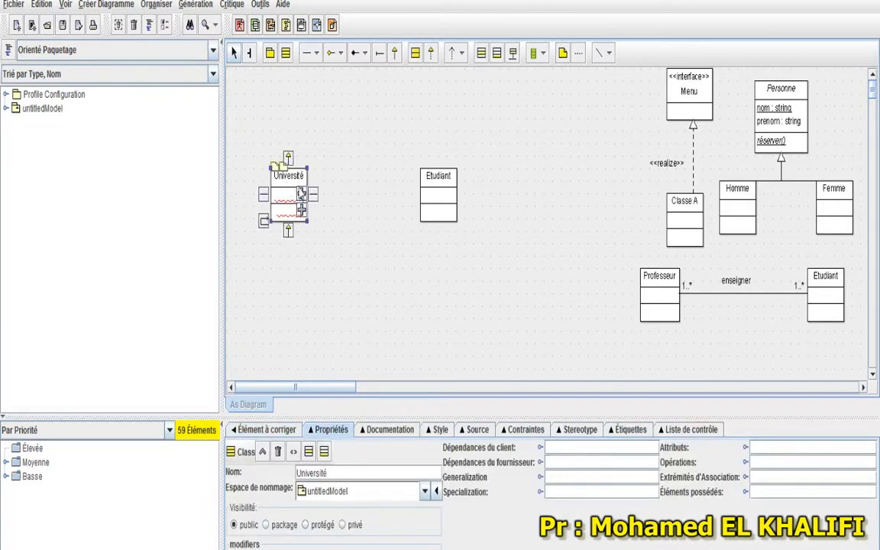
left_click(430, 183)
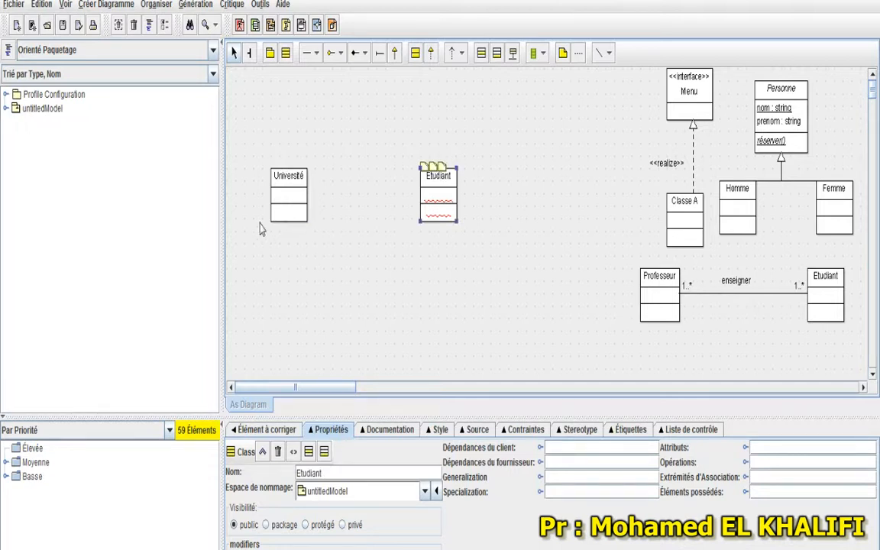
left_click(399, 110)
left_click(332, 55)
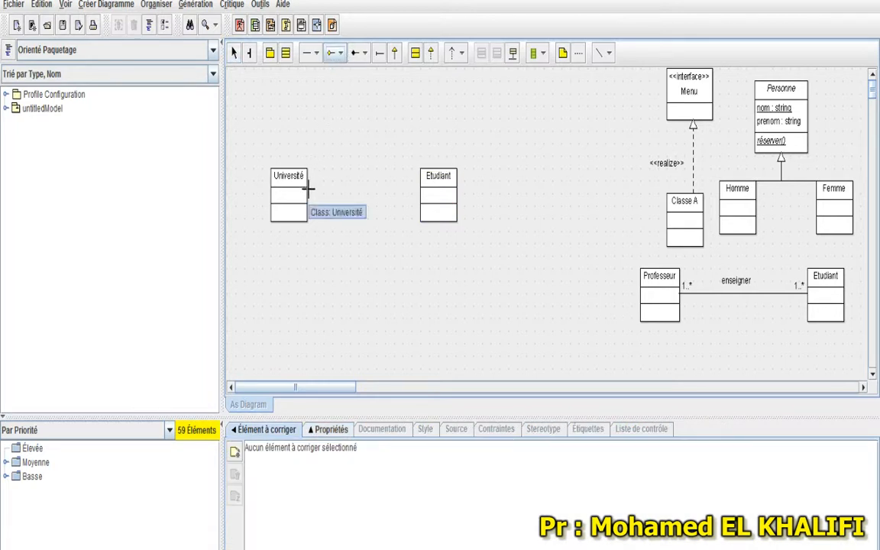
left_click_drag(309, 190, 418, 193)
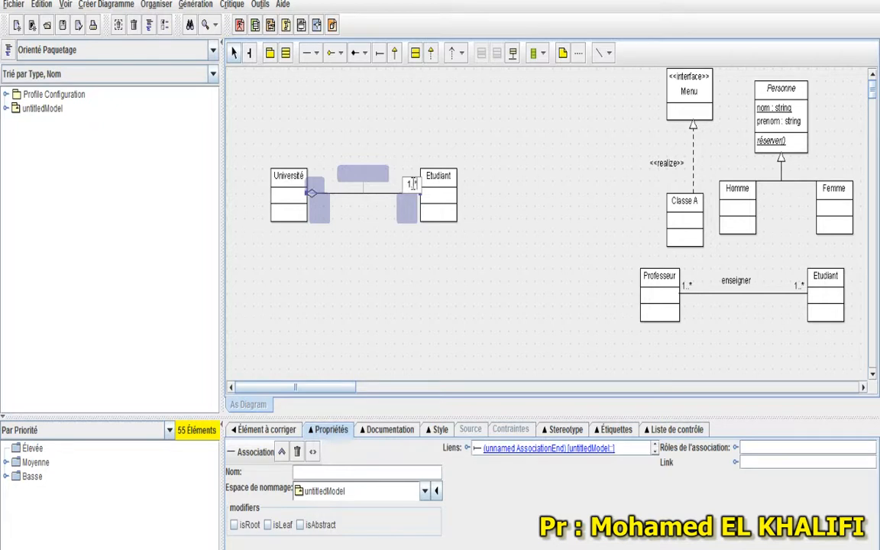
- Set the multiplicity to 1..* at both ends of the Université–Etudiant aggregation and shift the Université-side label slightly clear of the diamond
left_click(462, 265)
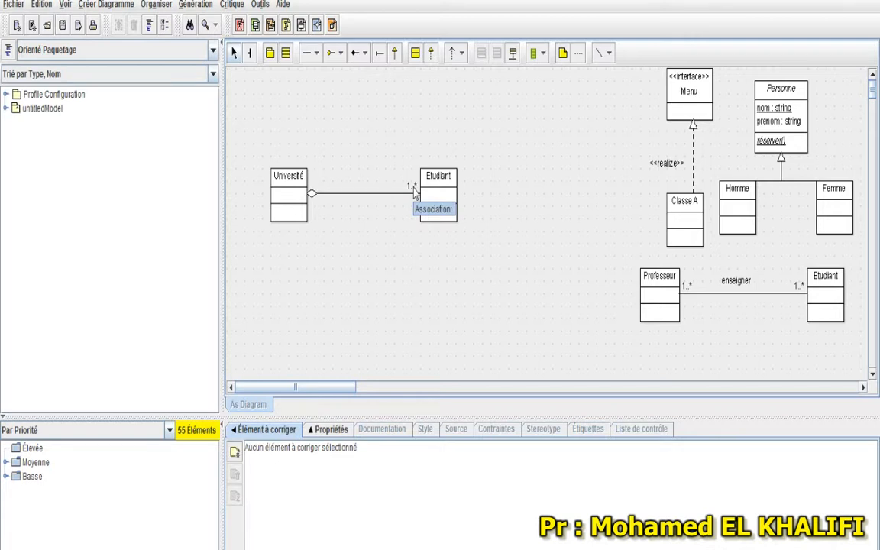
left_click(313, 192)
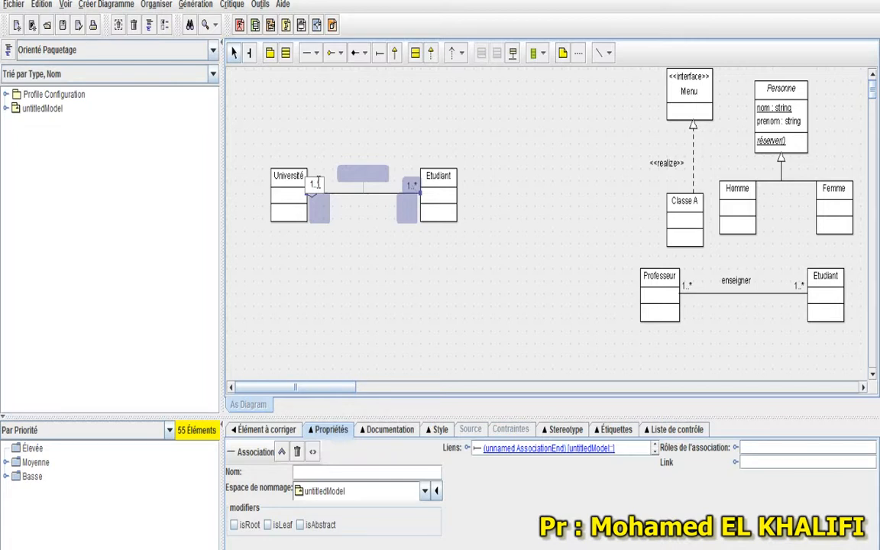
left_click(371, 253)
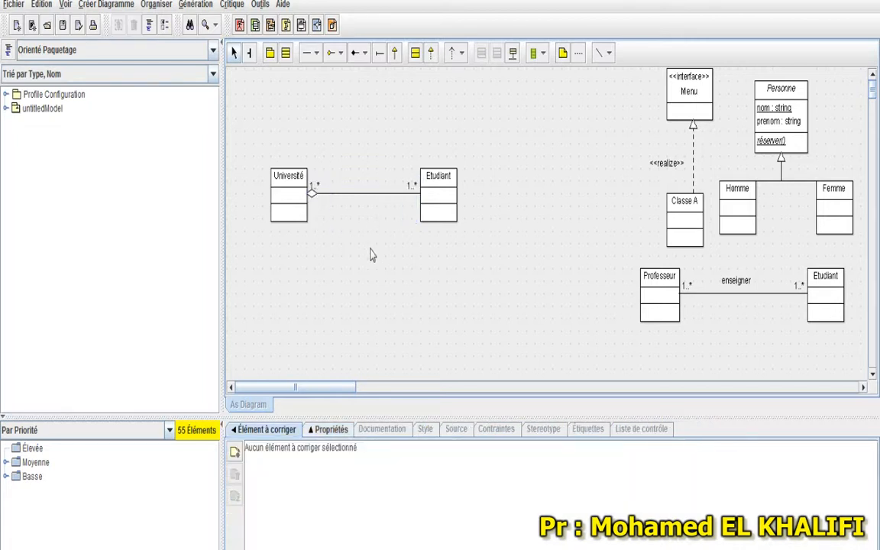
left_click(312, 189)
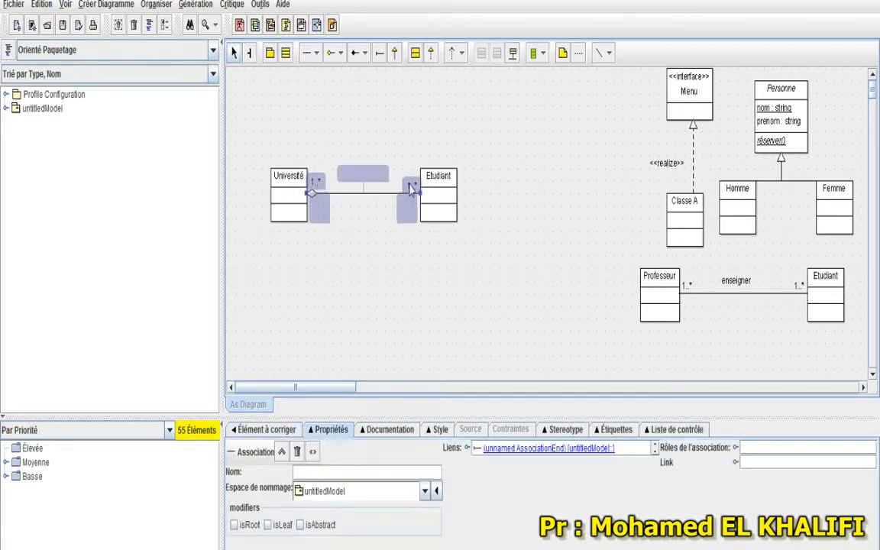
left_click(355, 232)
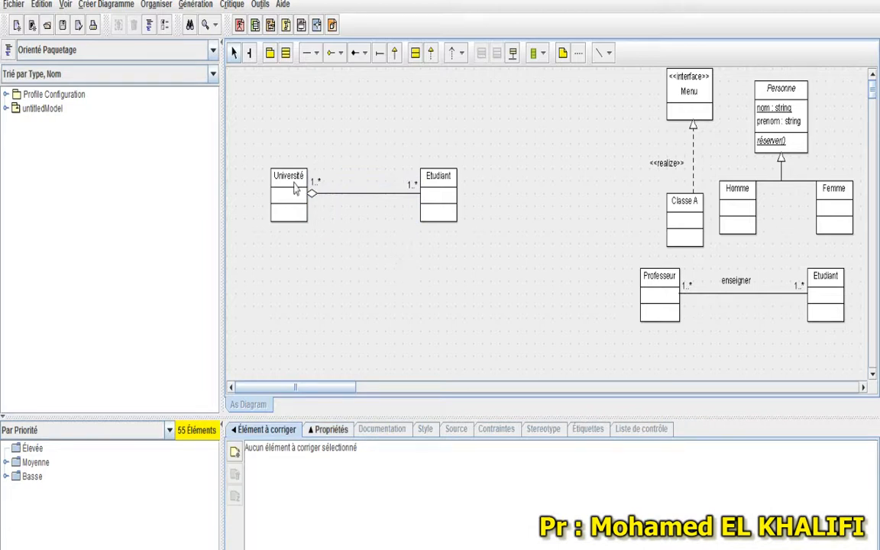
- Move the Université and Etudiant classes with their aggregation up beside the Menu interface
left_click_drag(264, 151, 471, 252)
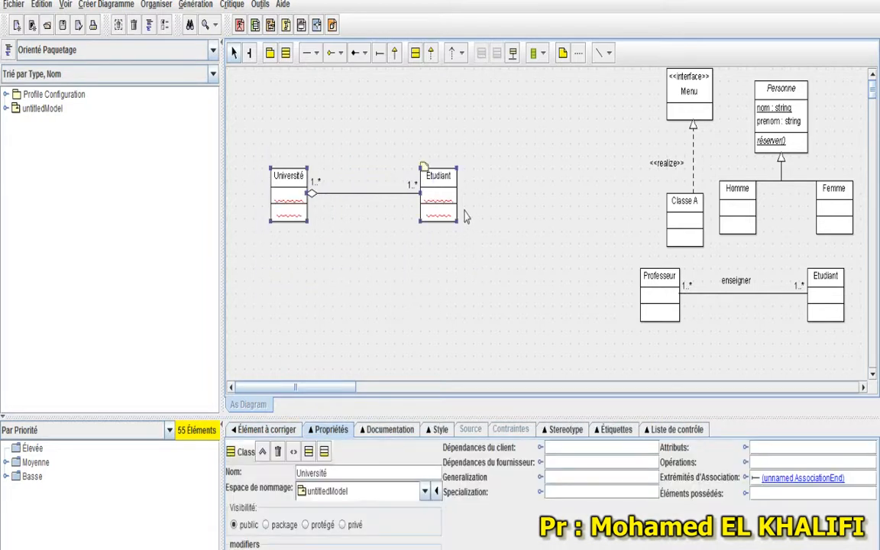
left_click_drag(442, 207, 609, 132)
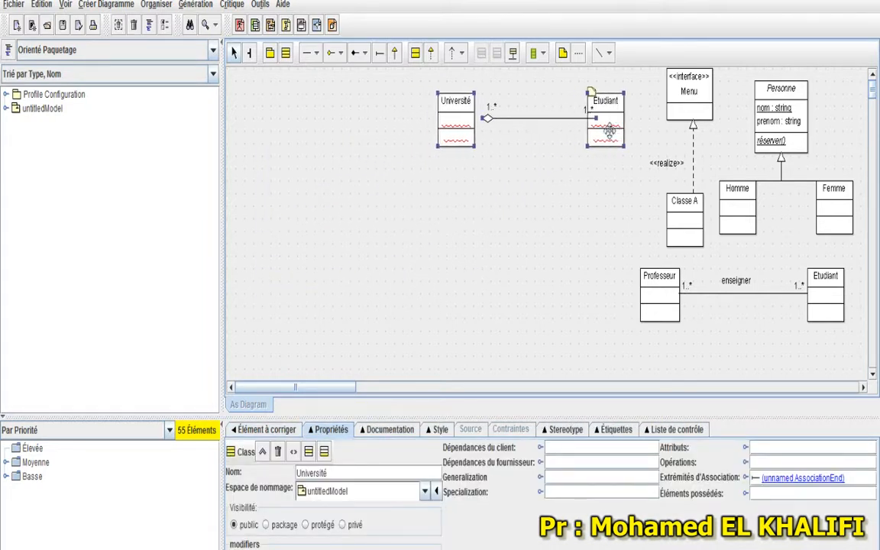
left_click(462, 186)
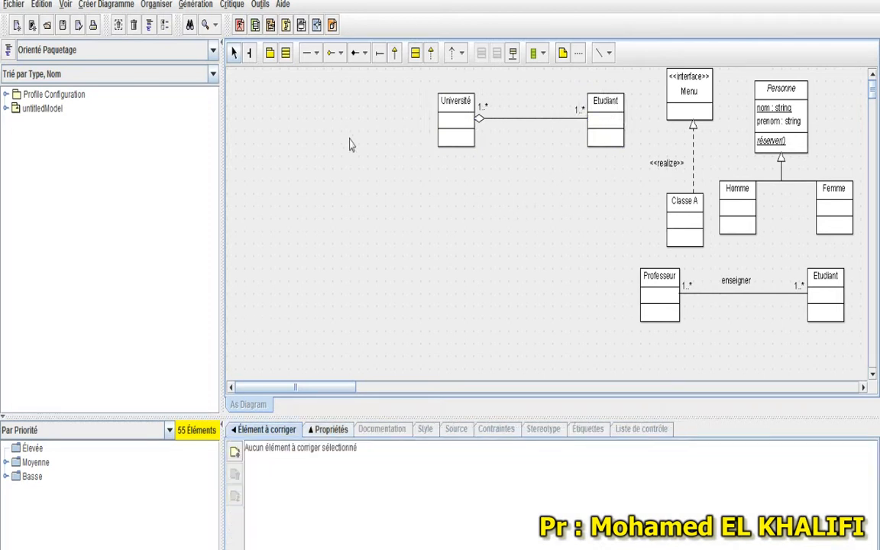
- Add two classes side by side in the free area beside the Professeur class and name them Hôtel and Chambre
left_click(286, 60)
left_click(271, 268)
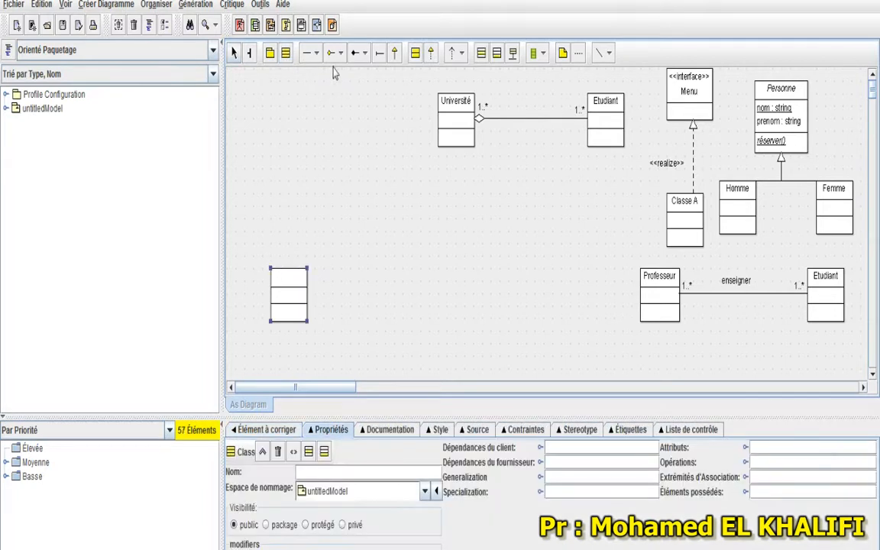
left_click(286, 53)
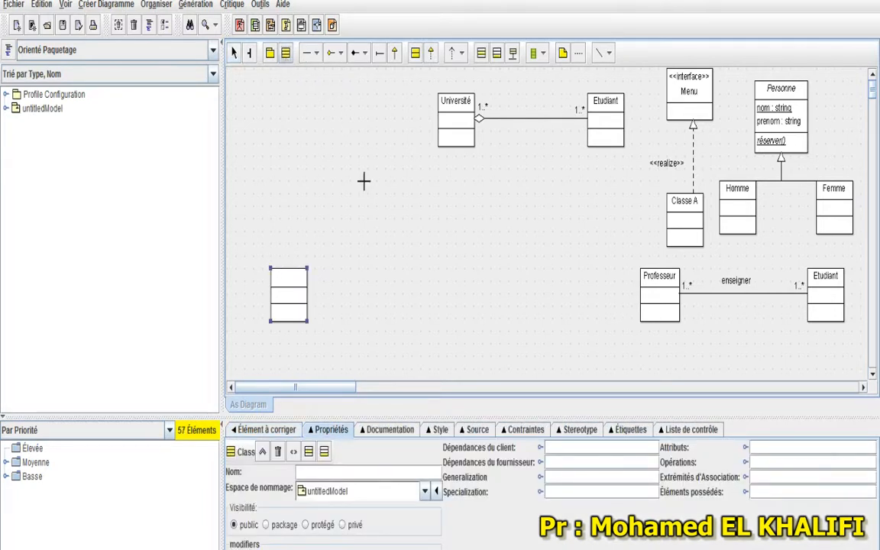
left_click(436, 268)
left_click(292, 277)
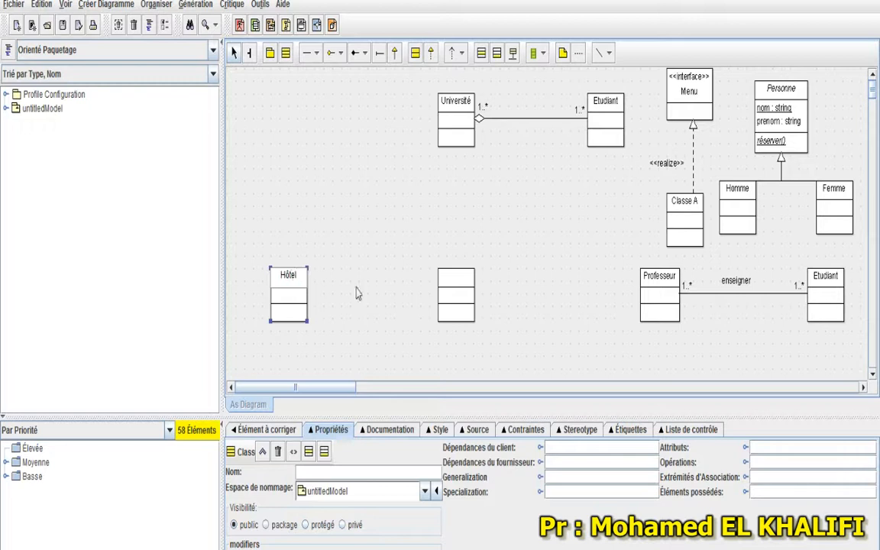
left_click(453, 283)
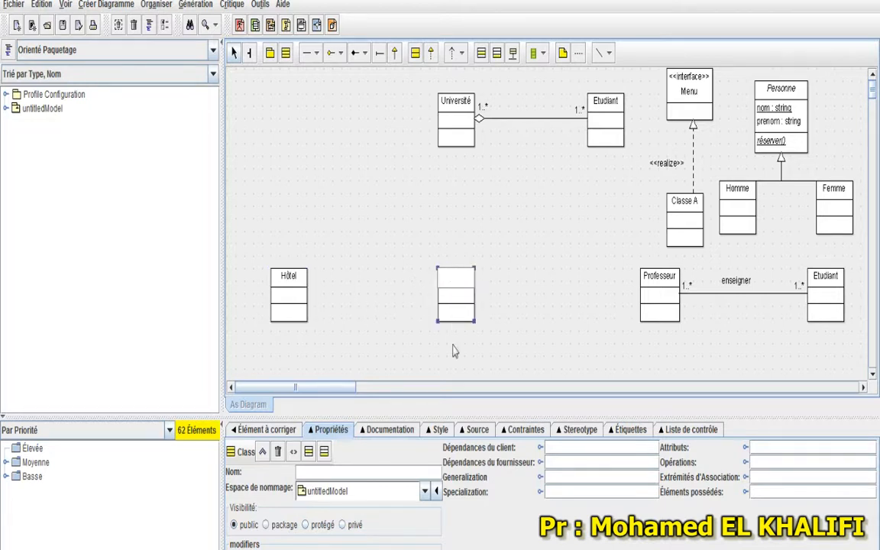
type("Chambre")
left_click(515, 330)
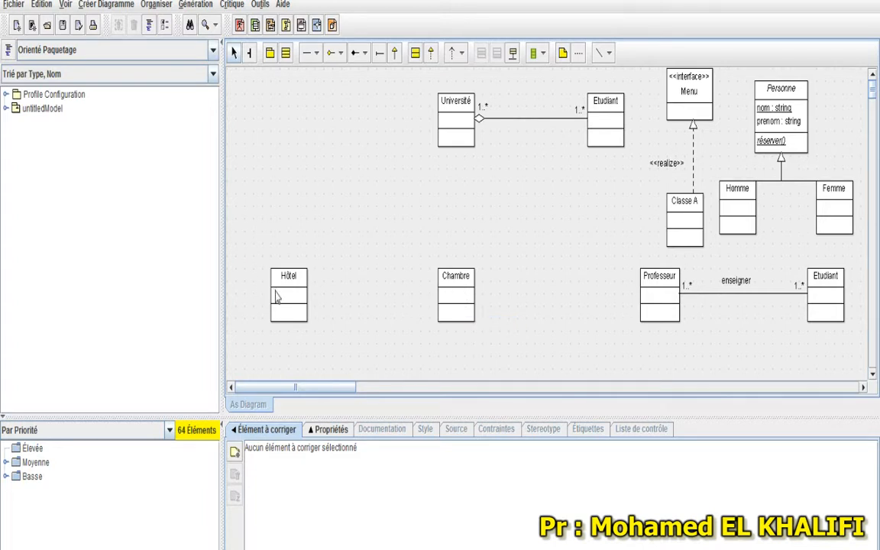
- Draw a composition from Hôtel to Chambre with the diamond at Hôtel, using multiplicity 1 at Hôtel and 2..* at Chambre
left_click(356, 53)
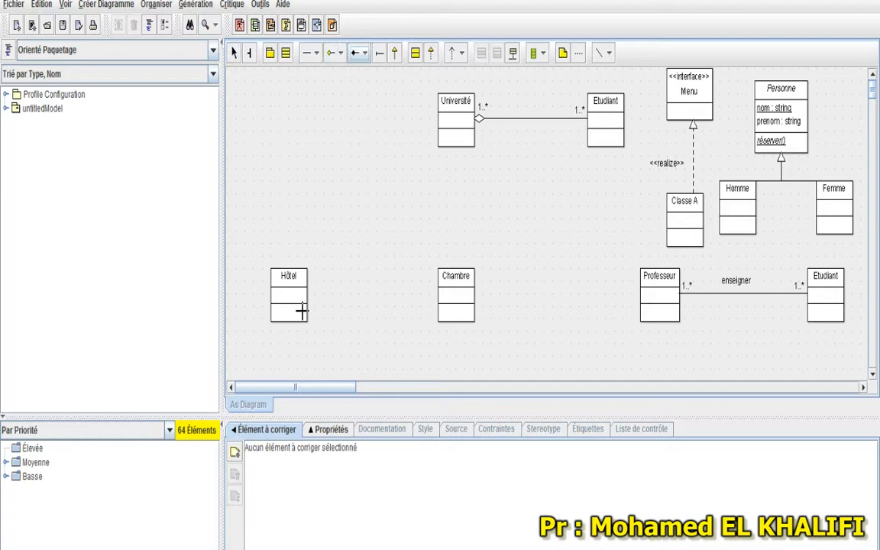
left_click_drag(308, 288, 439, 295)
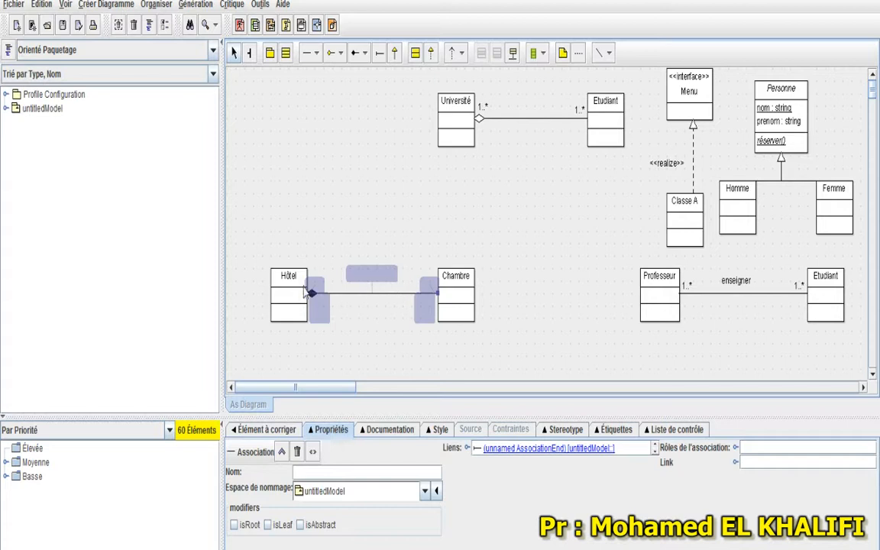
double_click(432, 286)
left_click(522, 296)
left_click(375, 296)
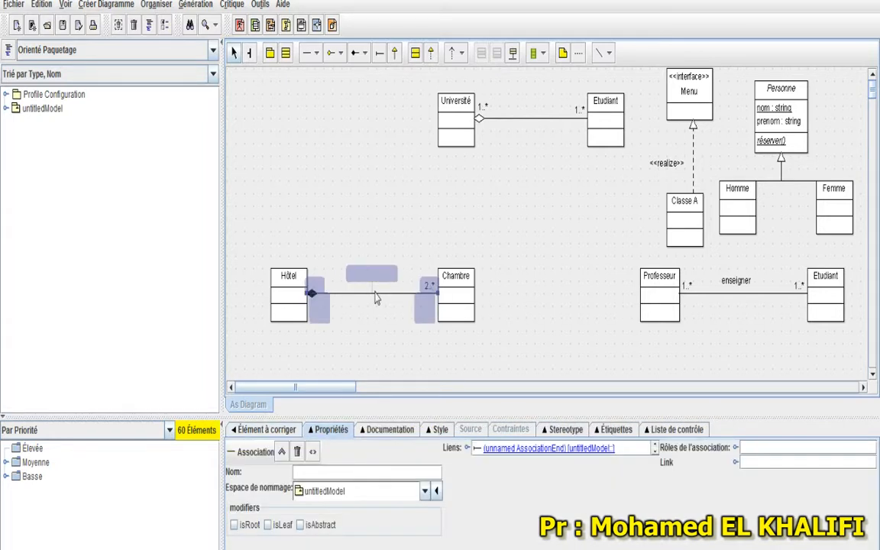
left_click_drag(315, 286, 315, 282)
double_click(315, 282)
left_click(336, 306)
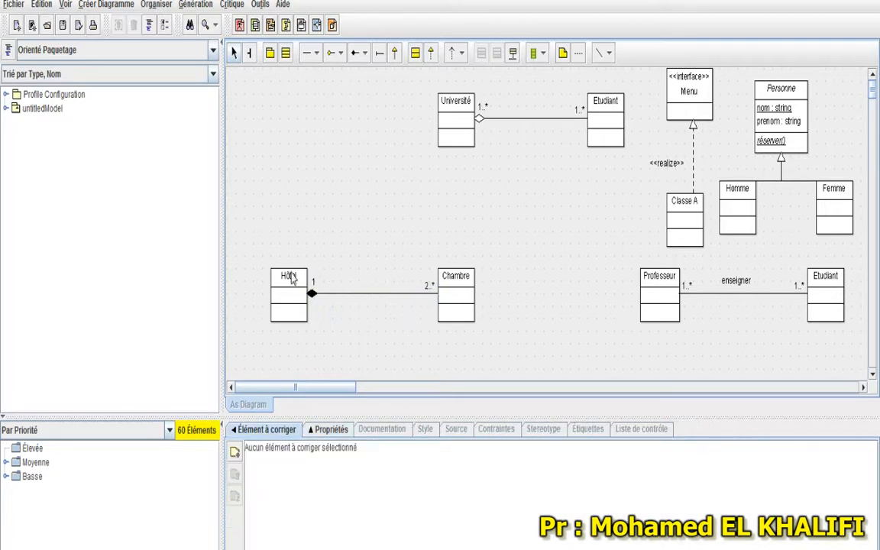